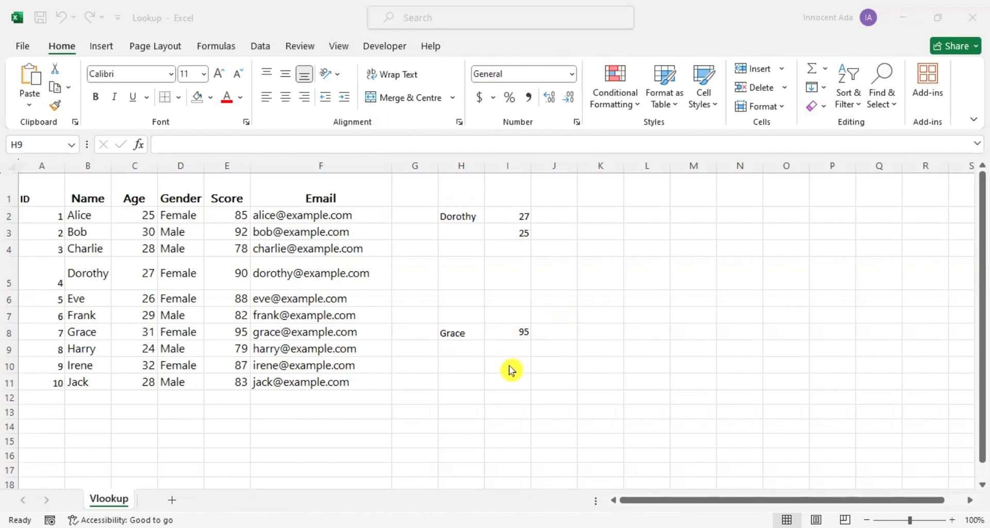
Examine the array, lookup value, lookup range and match type arguments of the INDEX and MATCH formula in I8.
left_click(508, 333)
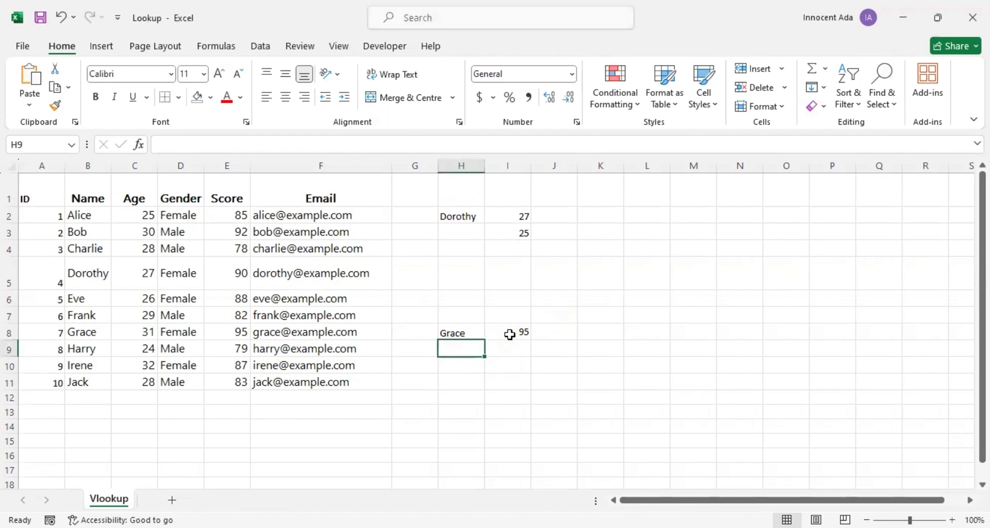
double_click(509, 334)
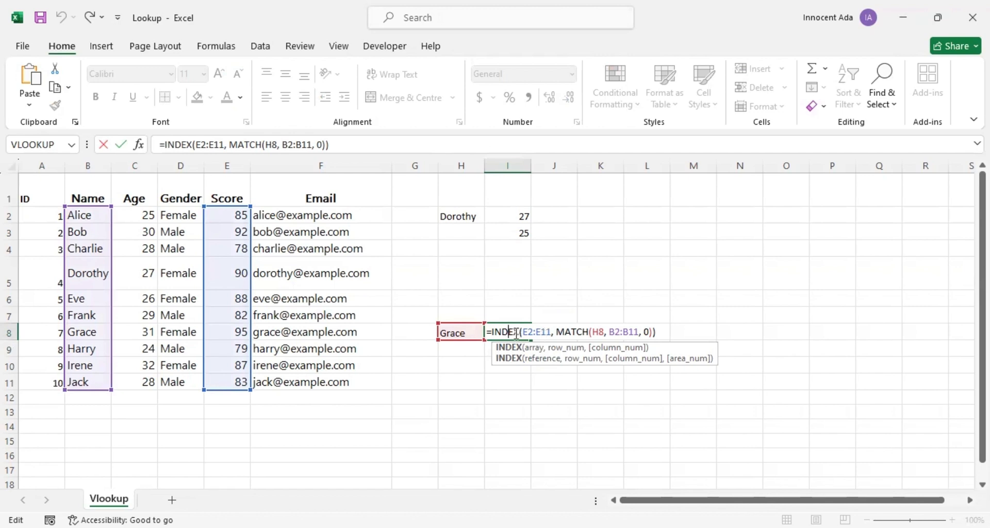
left_click(552, 332)
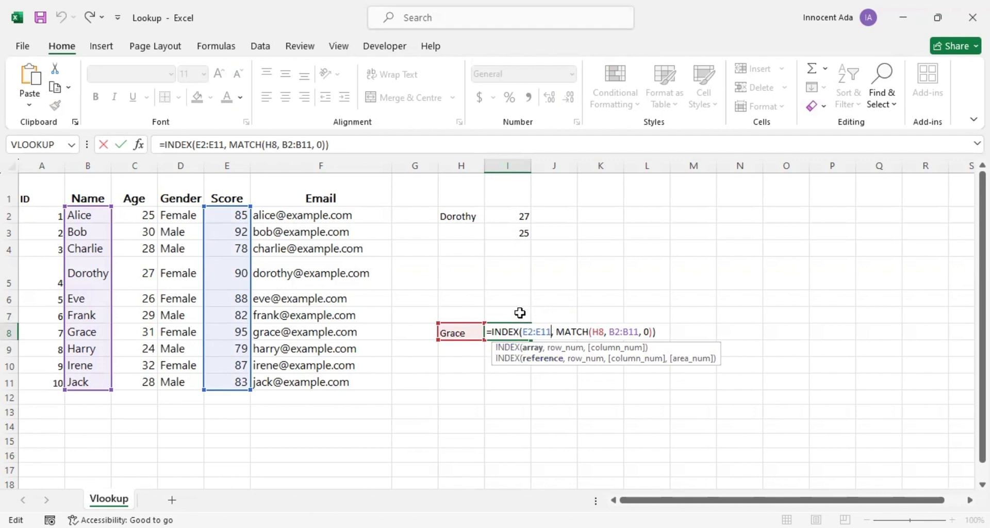
left_click(578, 332)
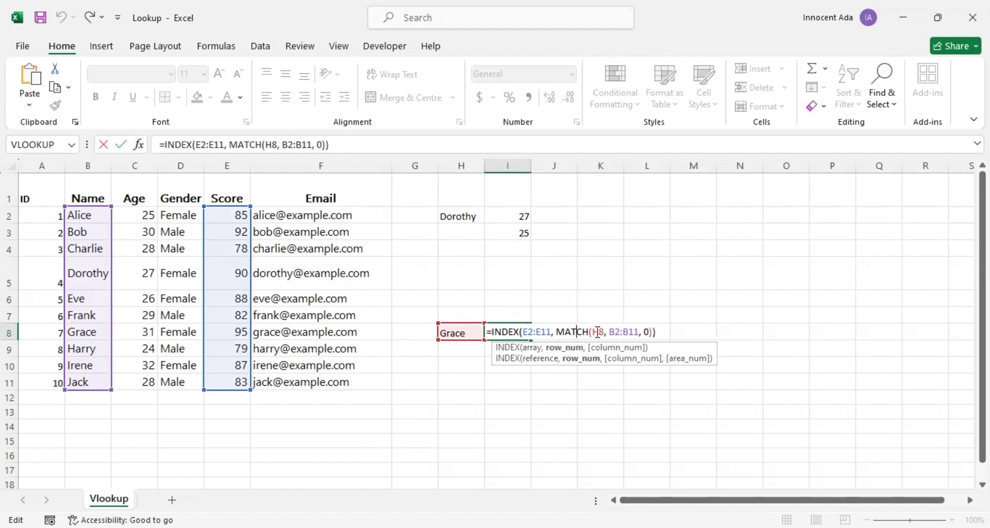
left_click(596, 331)
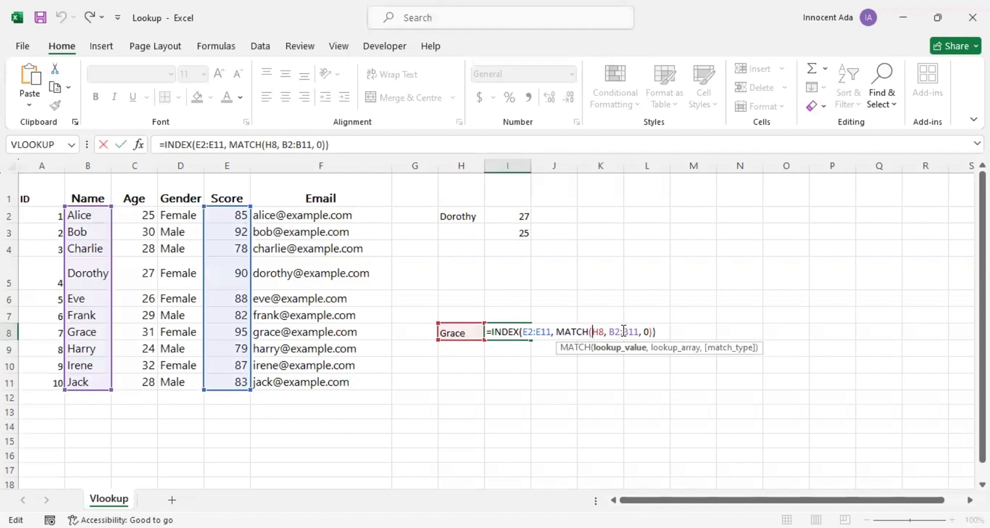
left_click(648, 332)
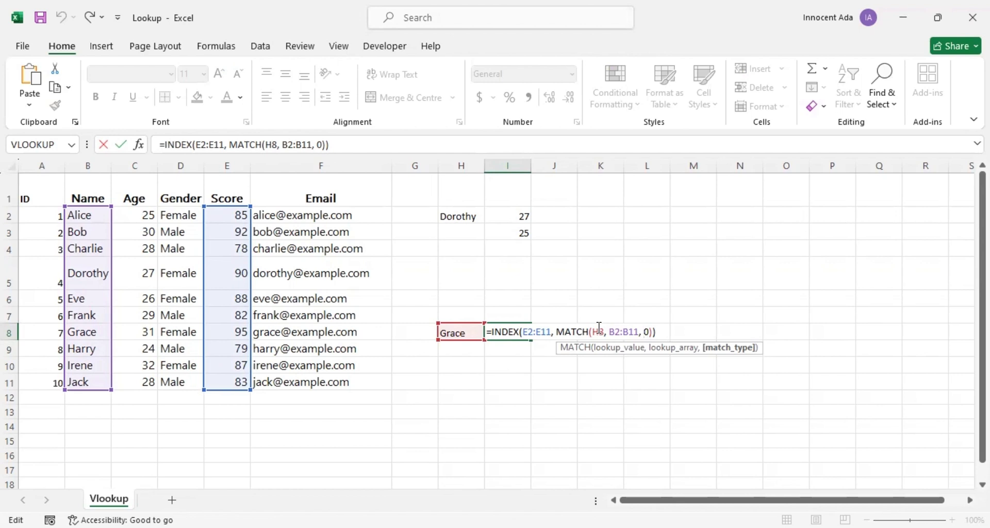
left_click(545, 331)
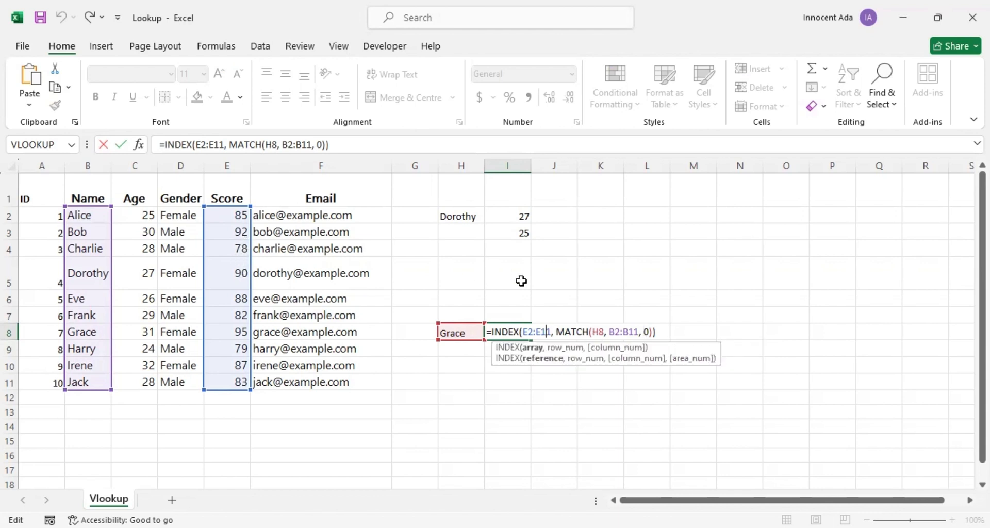
left_click(601, 332)
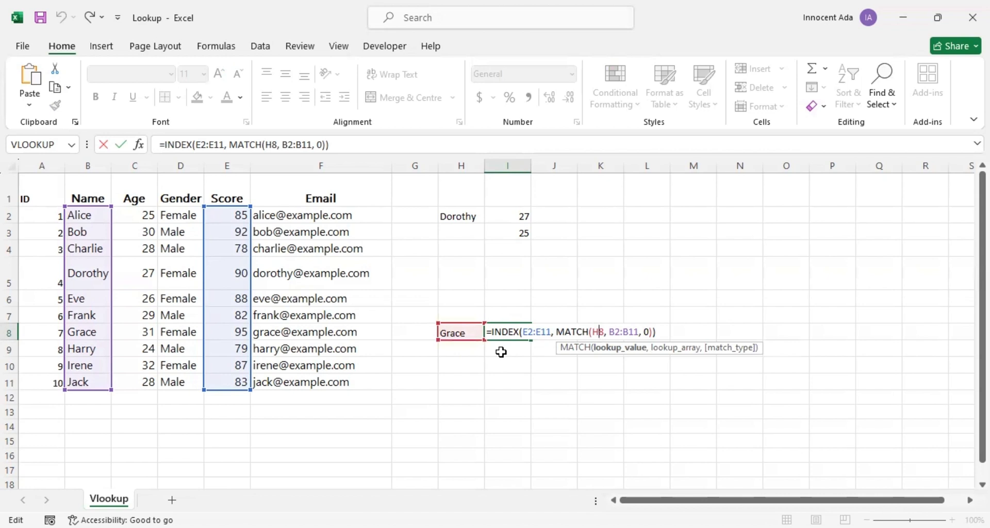
key("Return")
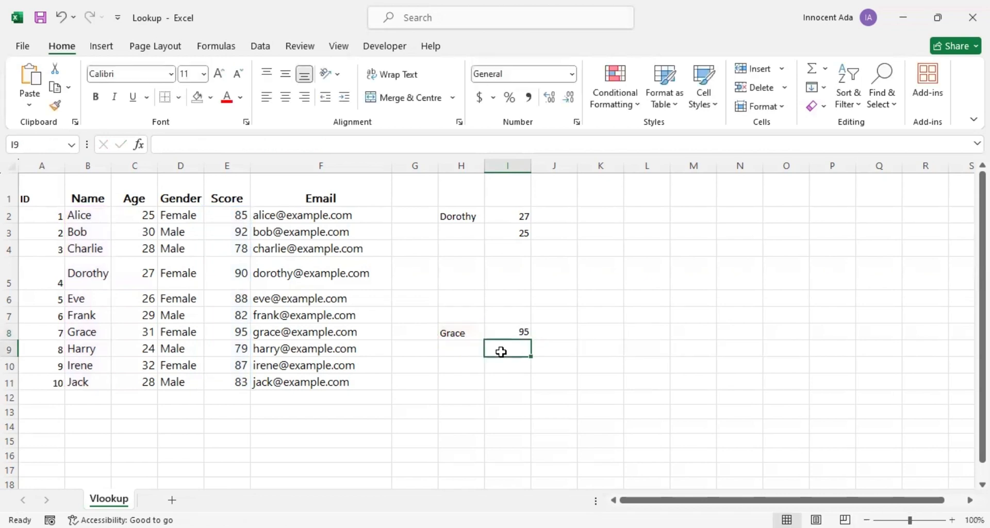
Start an INDEX formula in I9 with the score range E2:E11 as its array.
type("=")
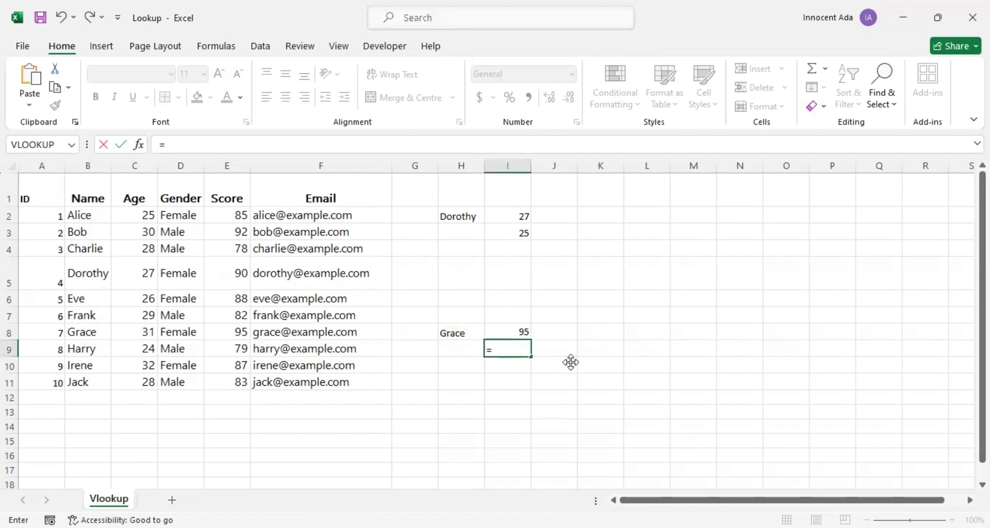
type("index")
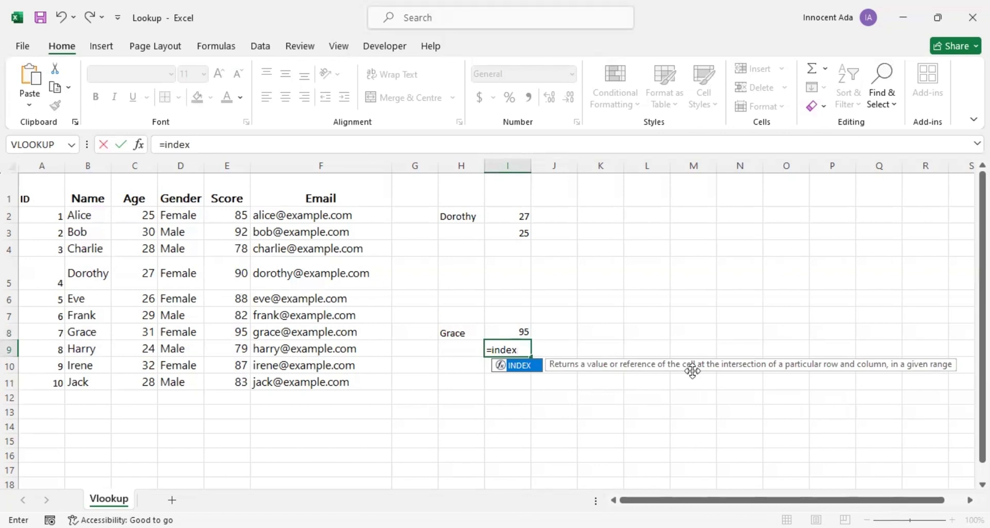
type("(")
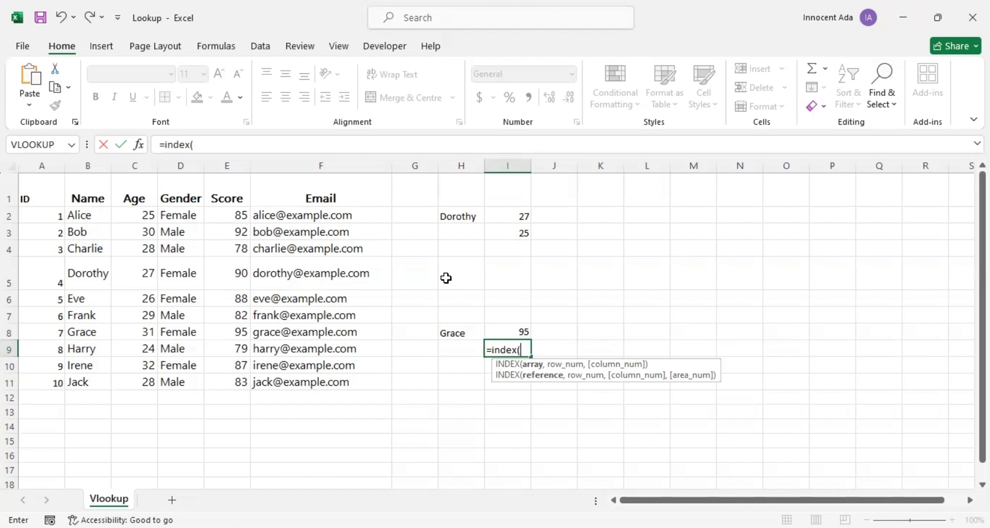
type("e2:")
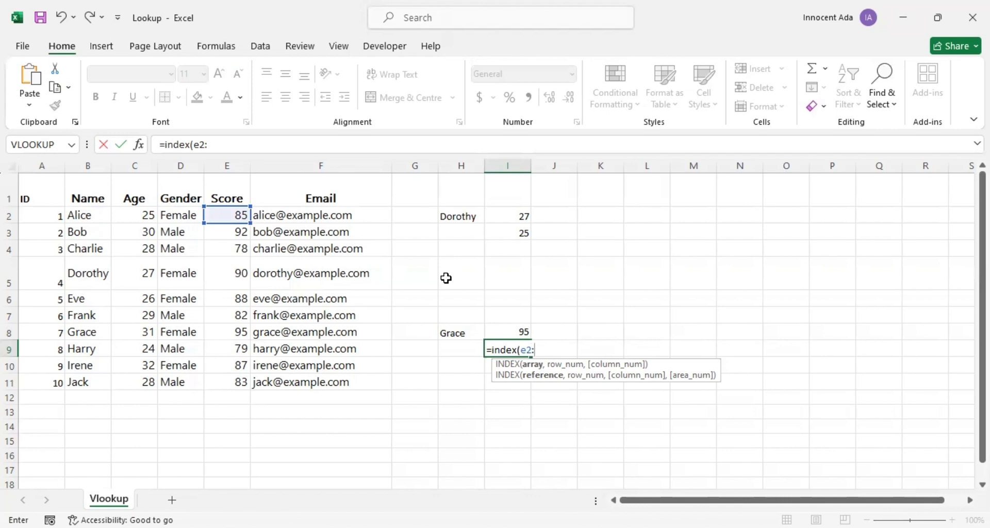
type("e11,")
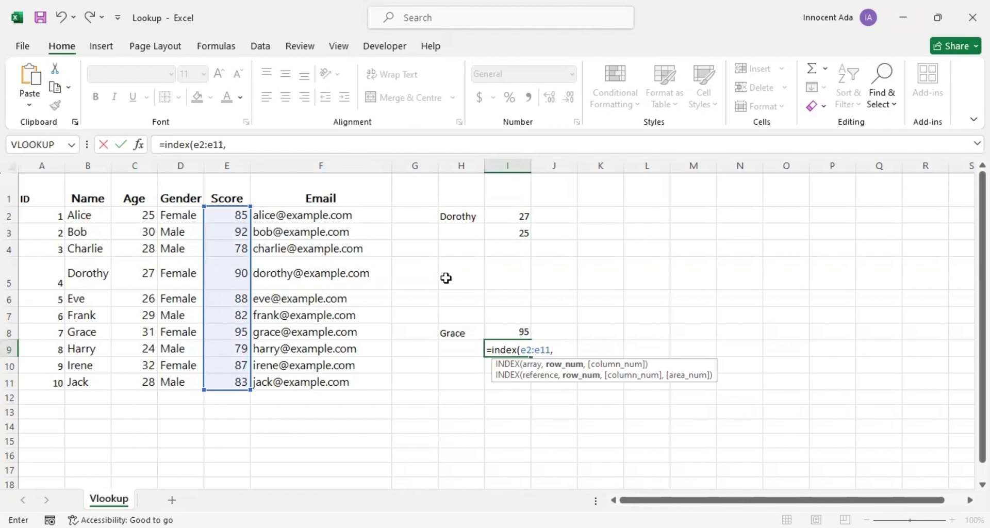
Complete the I9 formula with MATCH(H9,B2:B11,0) as the row number, using an exact match on the Name column.
type("Match")
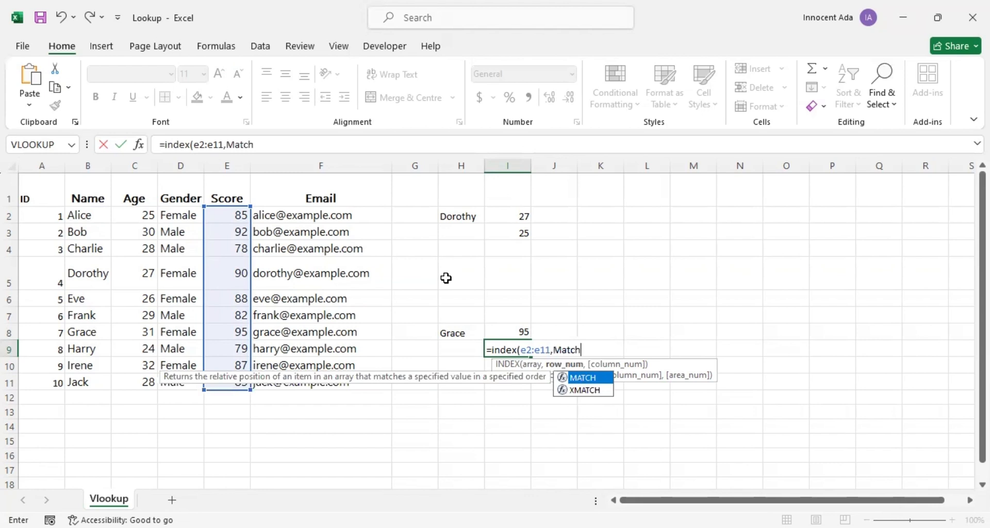
type("(")
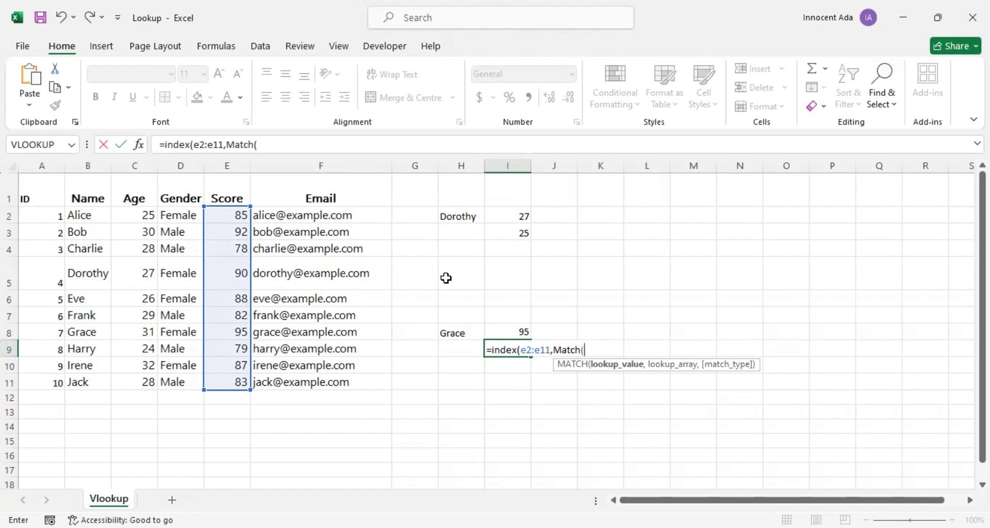
left_click(464, 350)
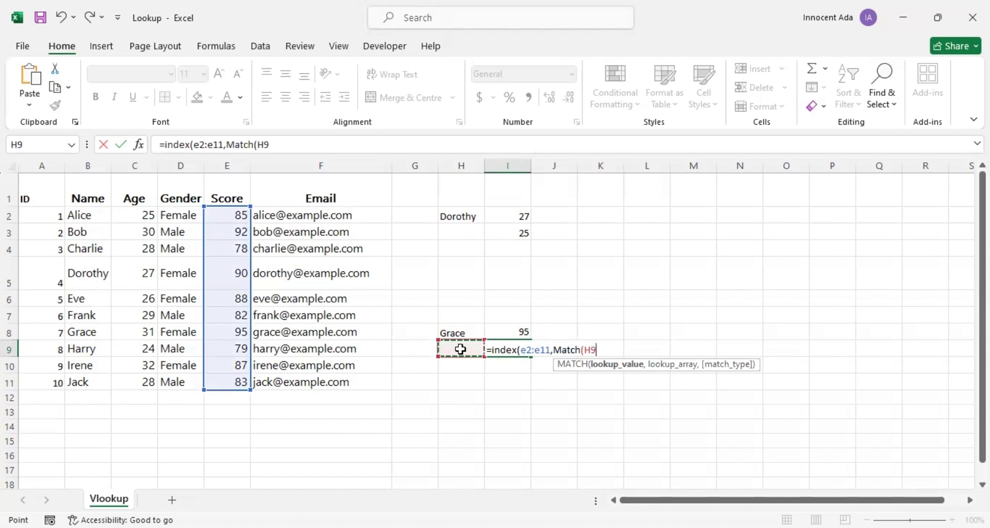
type(",")
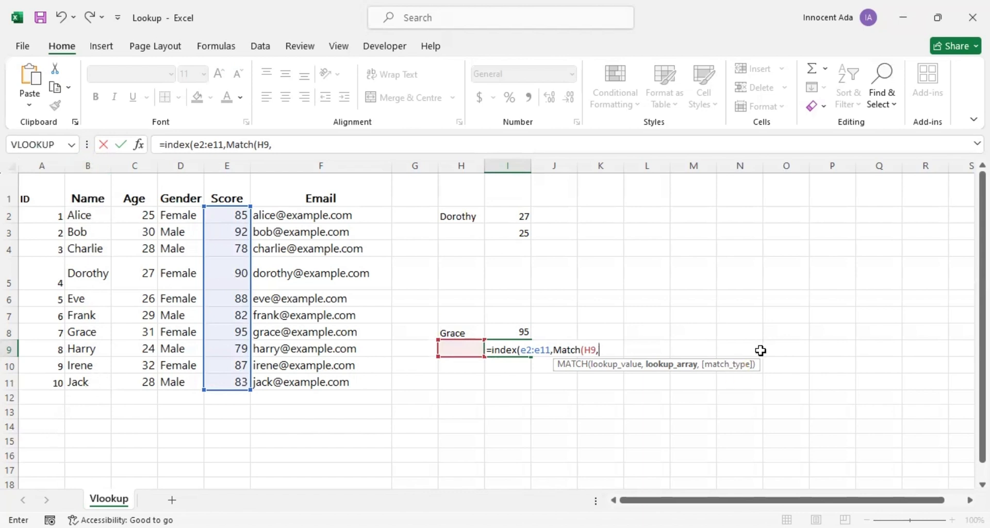
type("b2")
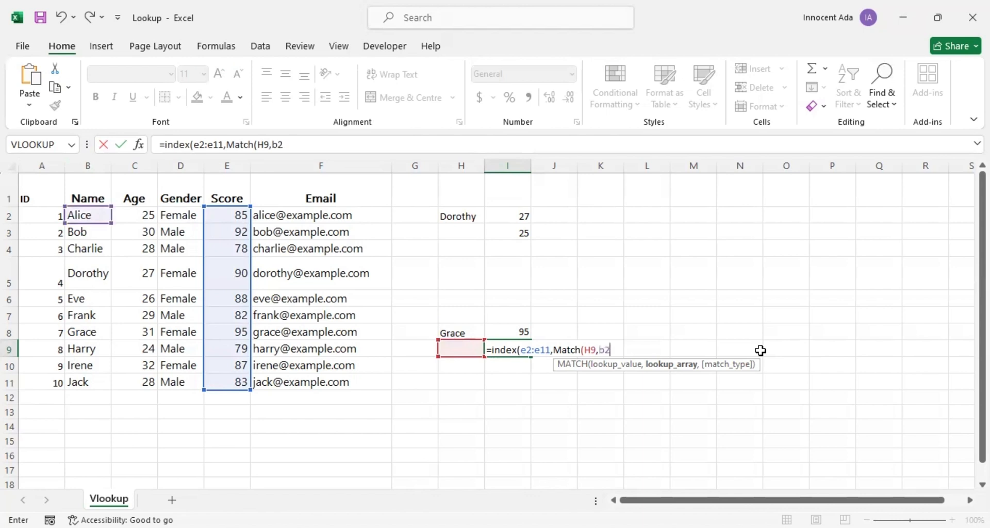
type(":b11")
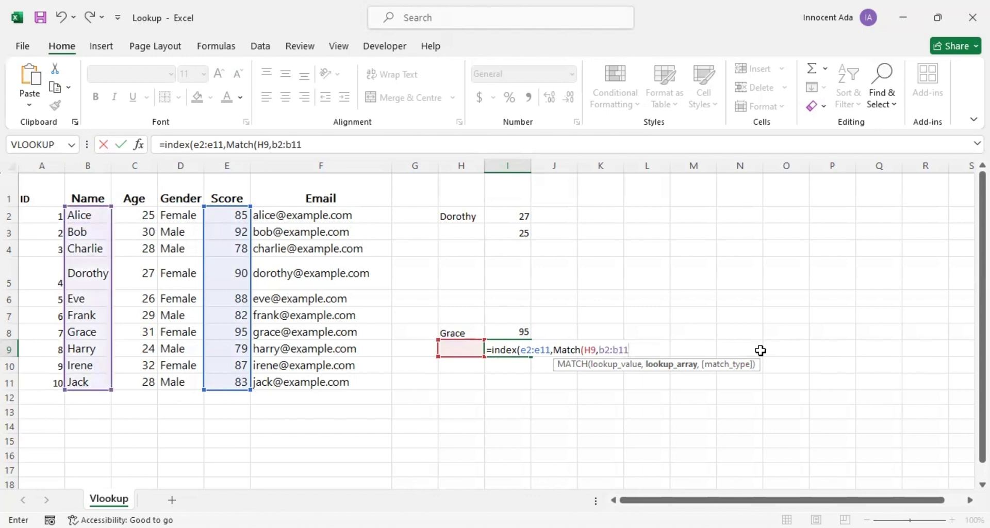
type(",")
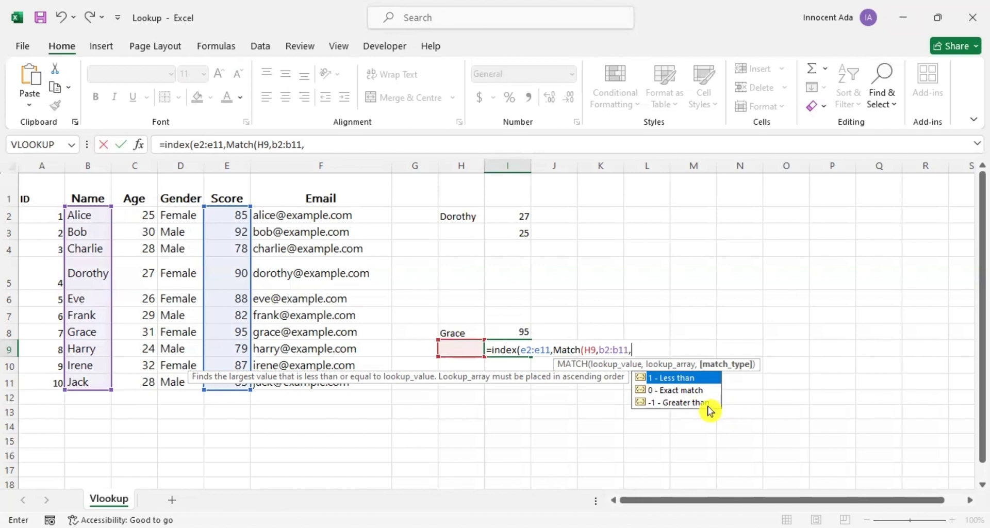
type("0")
type("))")
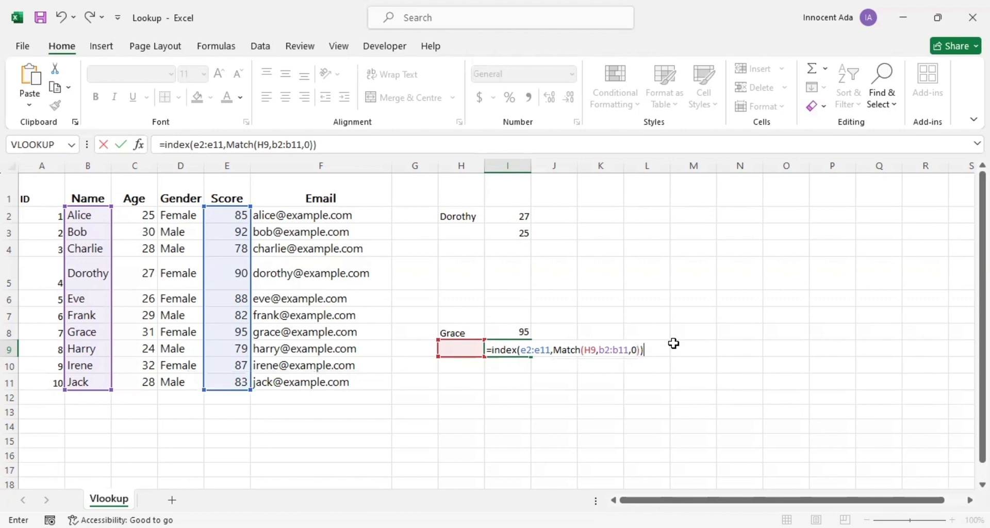
key("Return")
Enter the name listed in B4 into H9 as the lookup value and check the result in I9.
left_click(457, 344)
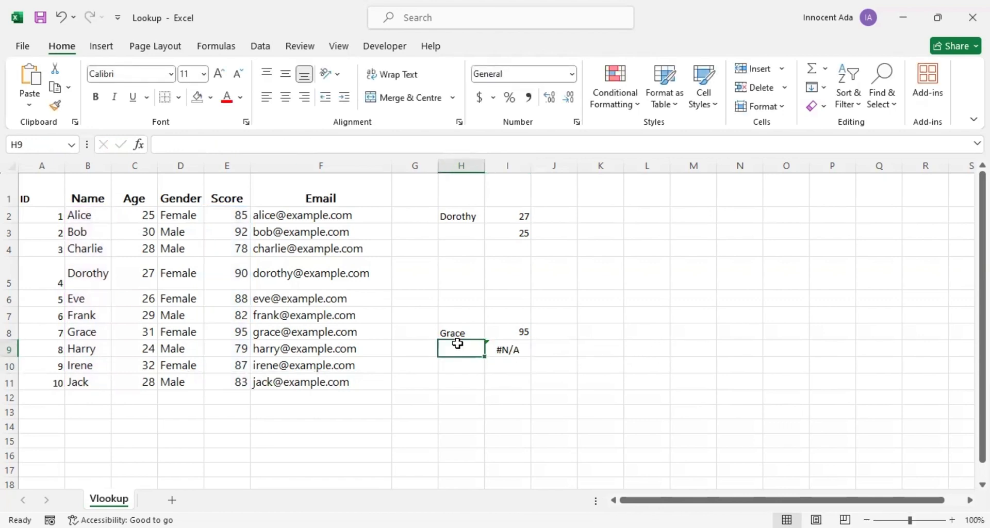
type("Charlie")
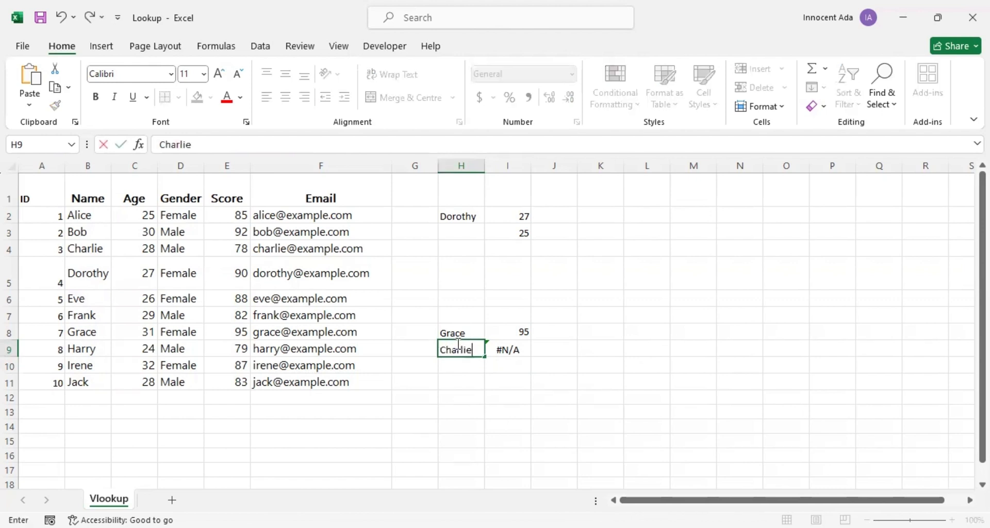
key("Return")
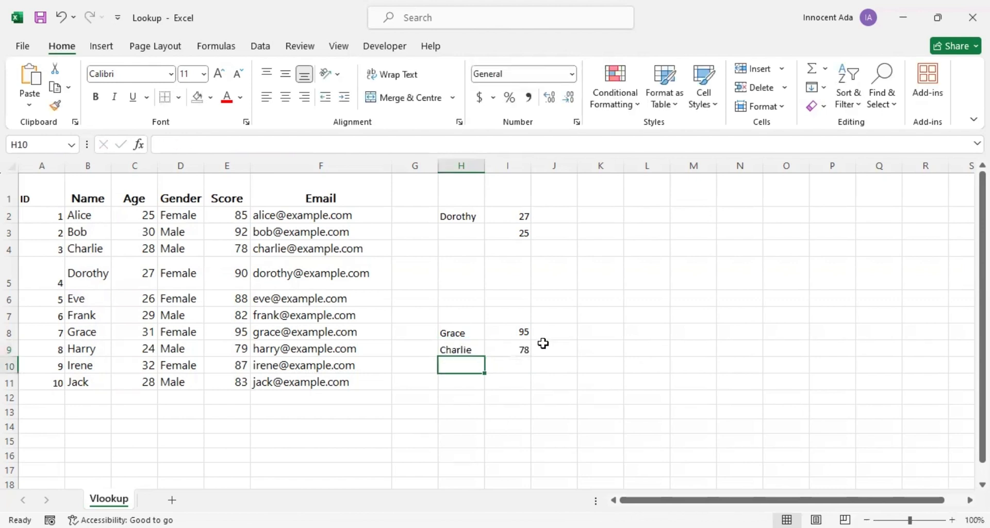
left_click(498, 350)
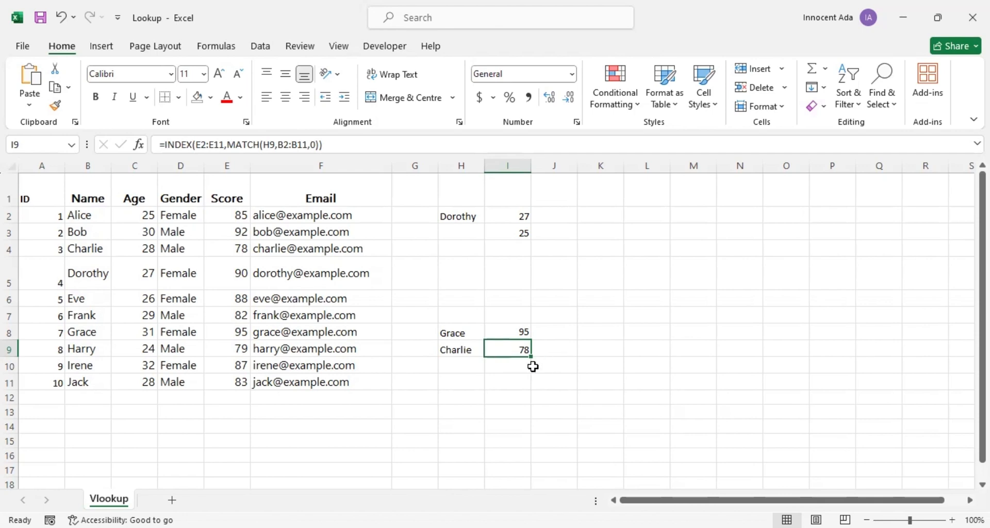
Start an INDEX formula in I10 with the email range F2:F11 as its array.
left_click(514, 369)
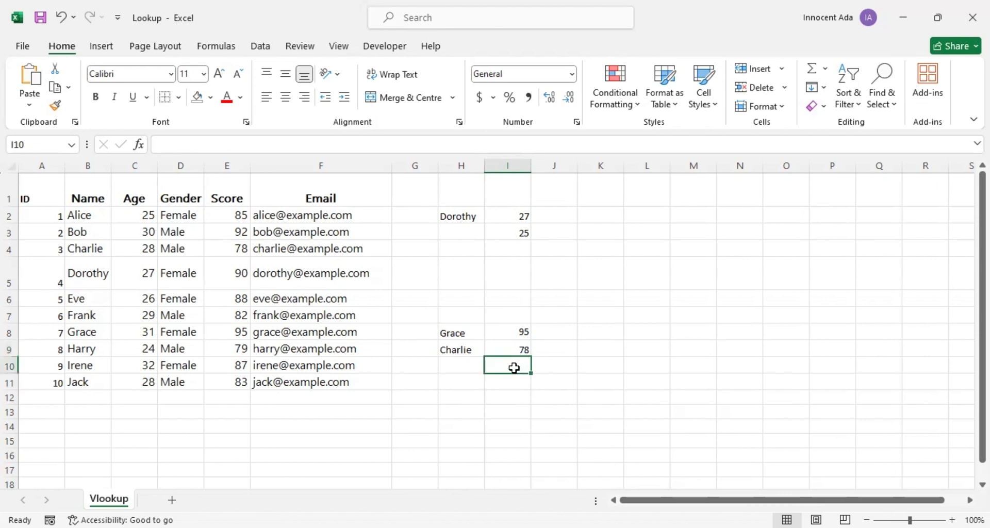
type("=")
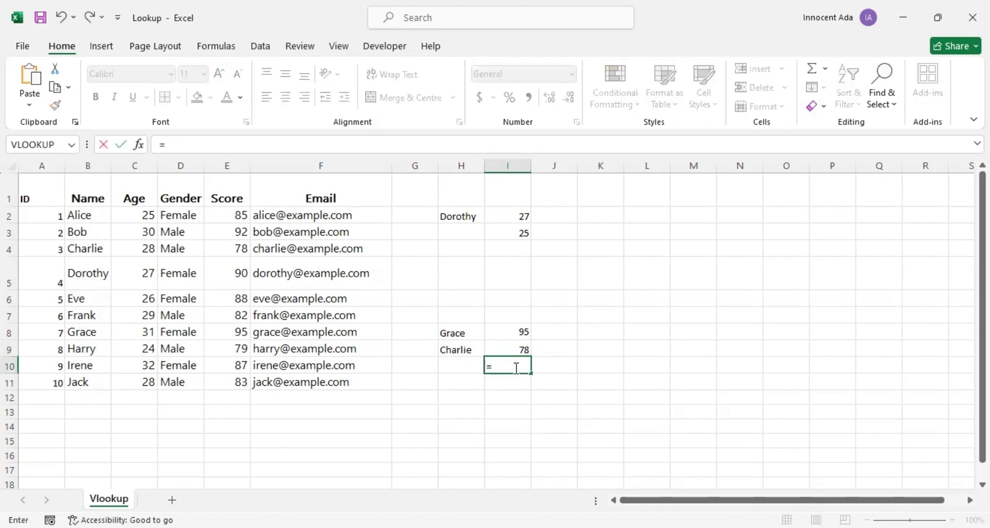
type("index(")
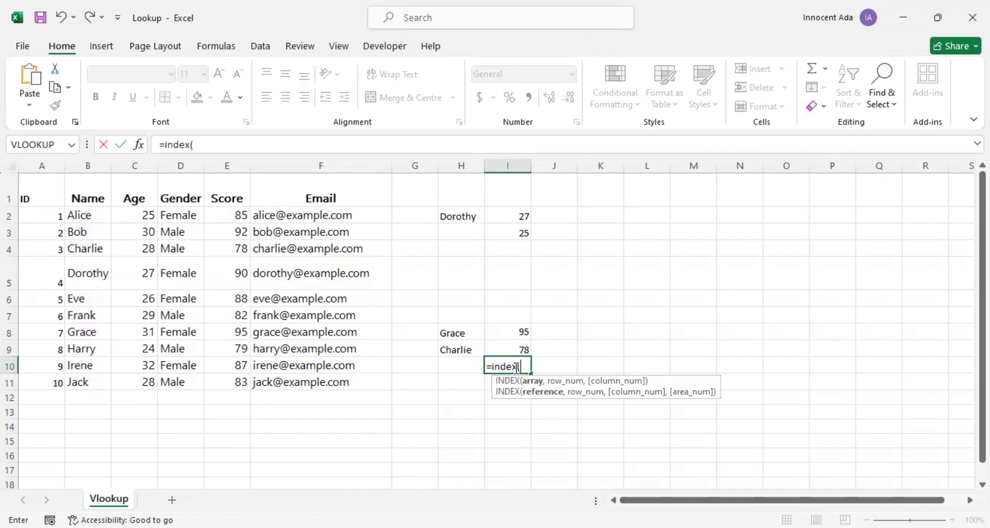
type("f")
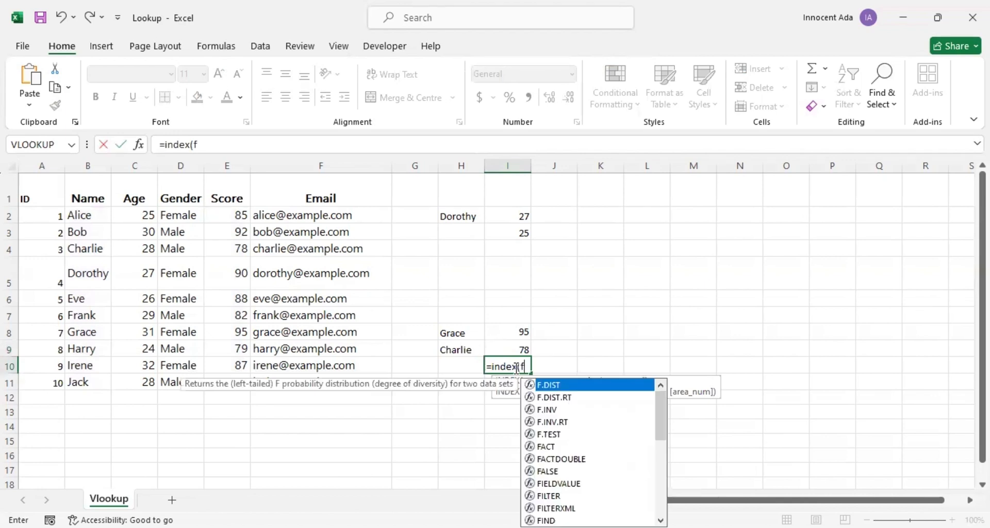
type("2:")
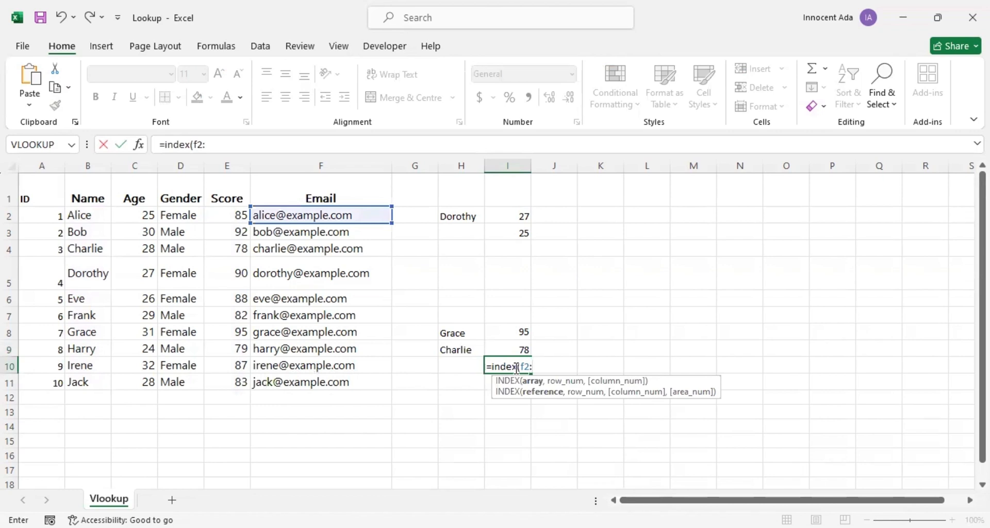
type("f11")
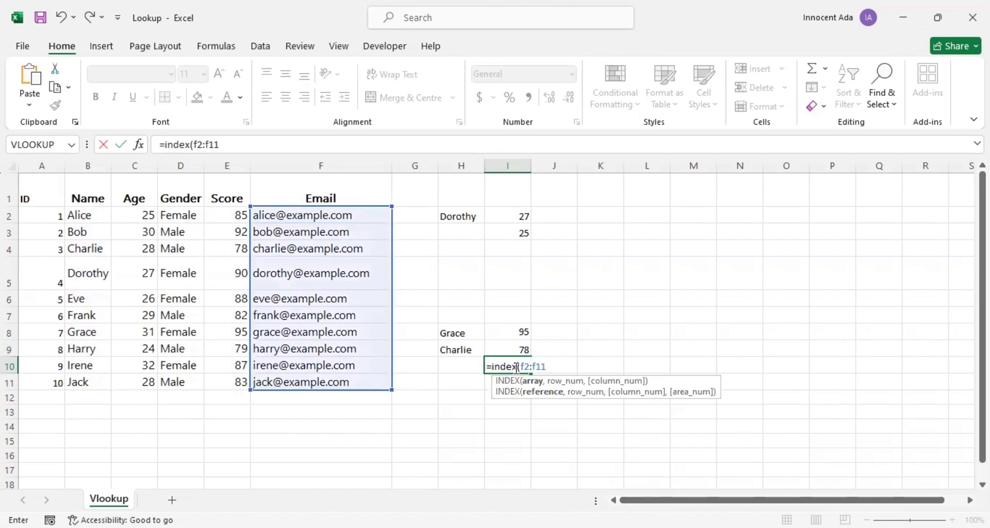
type(",")
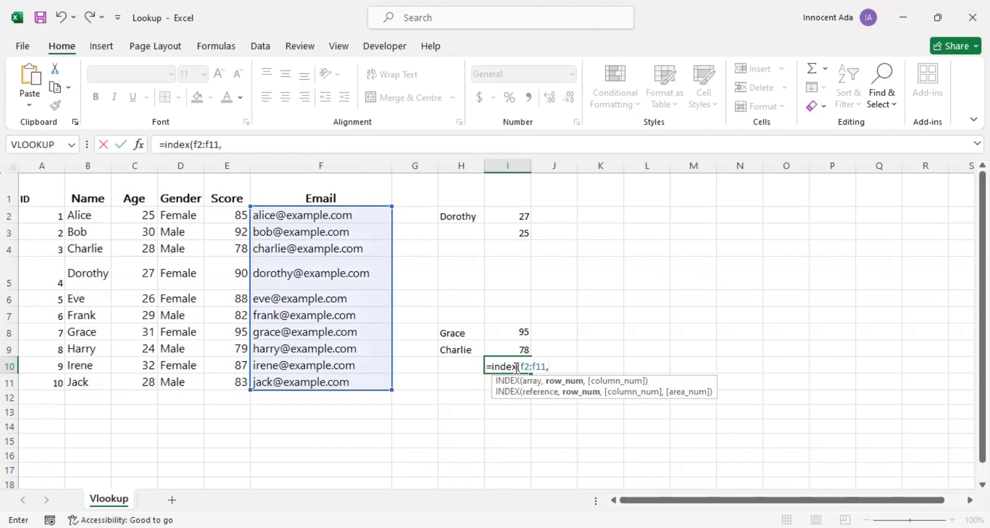
Complete the I10 formula with MATCH(H10,B2:B11,0) as the row number, using an exact match on the Name column.
type("Match")
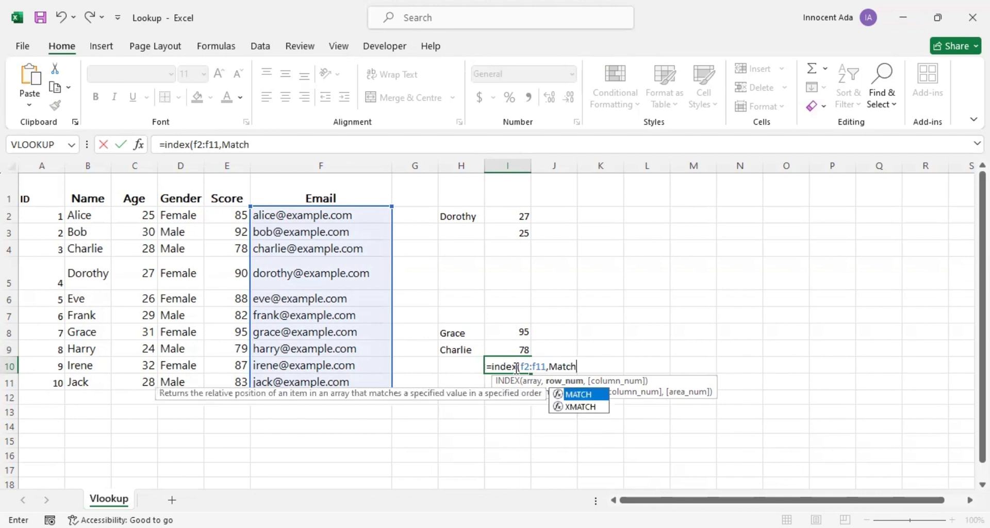
type("(")
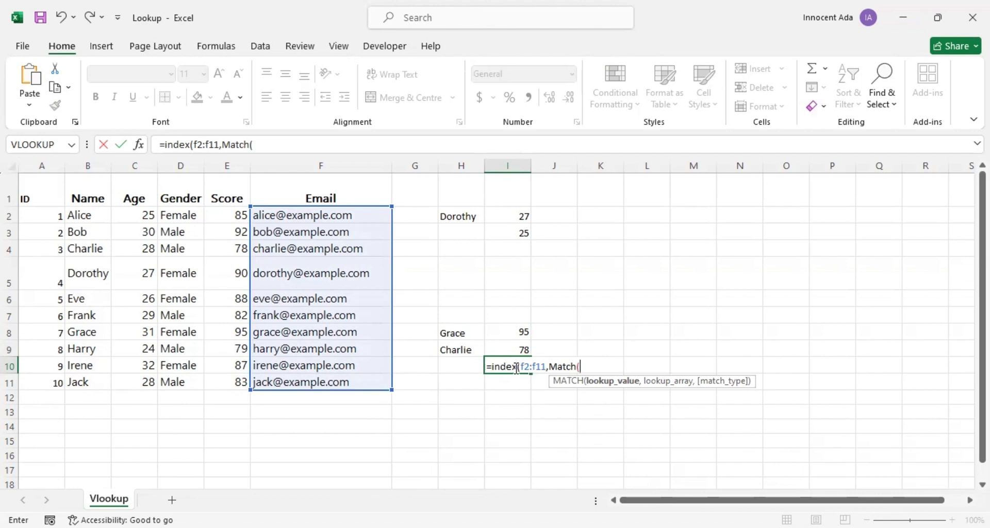
left_click(464, 368)
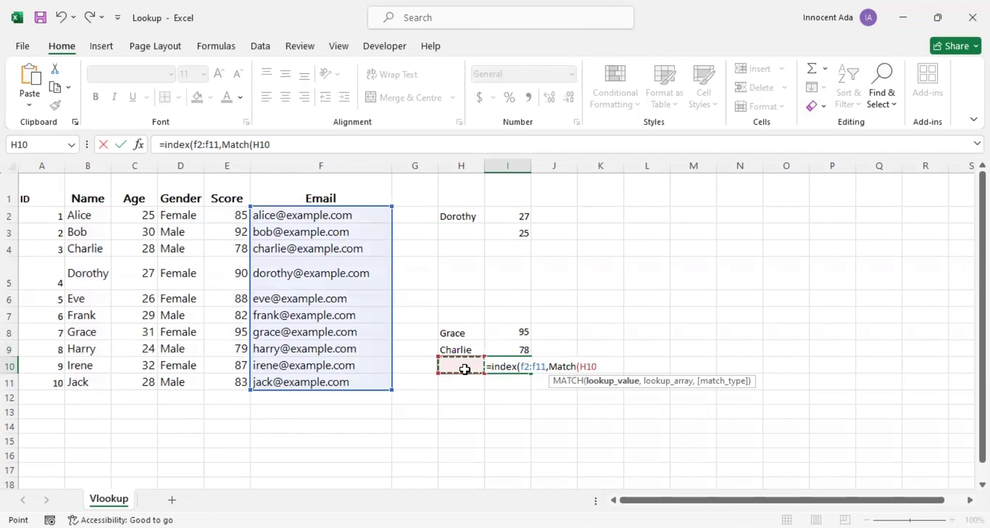
type(",")
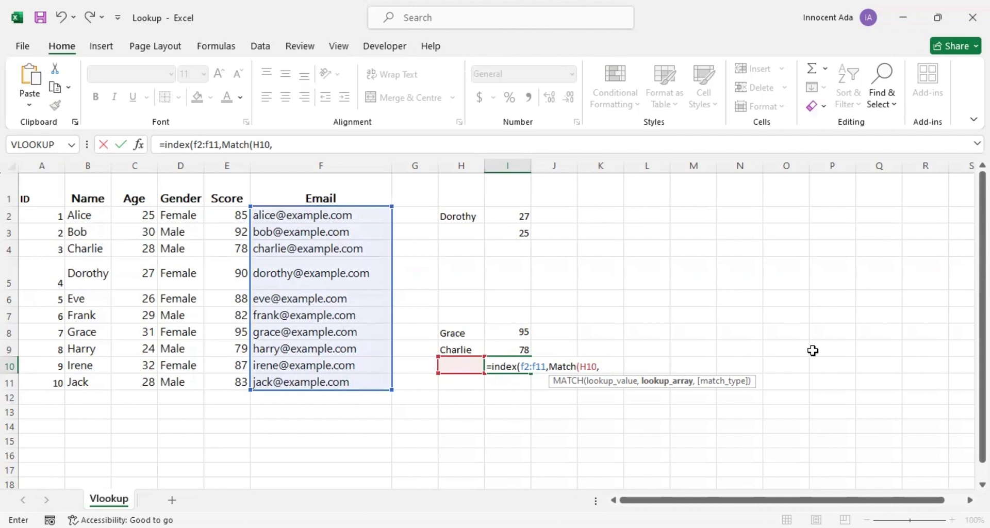
type("b2:")
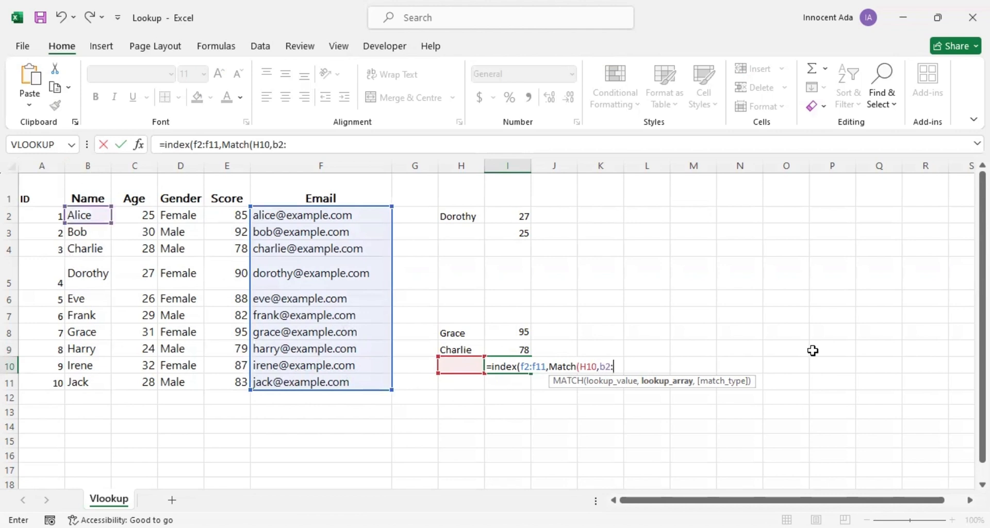
type("b11")
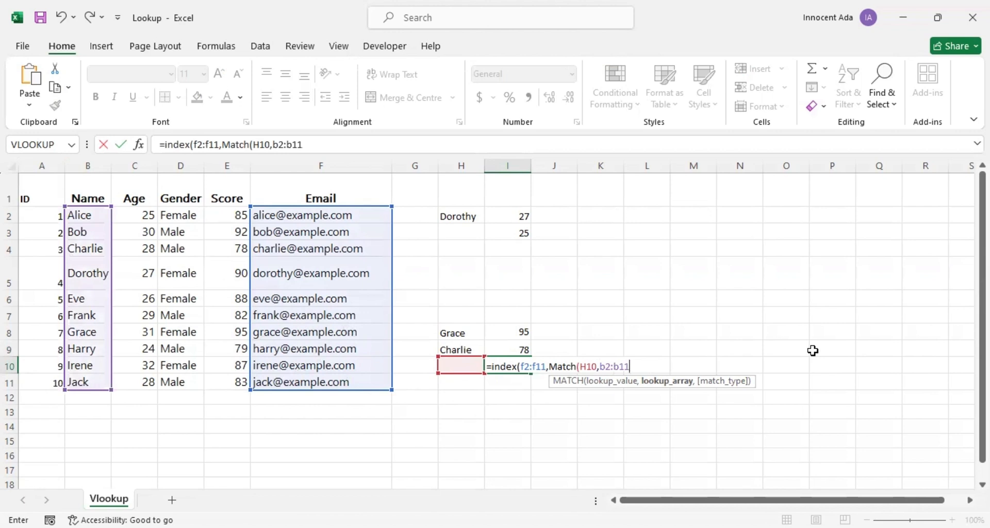
type(",0")
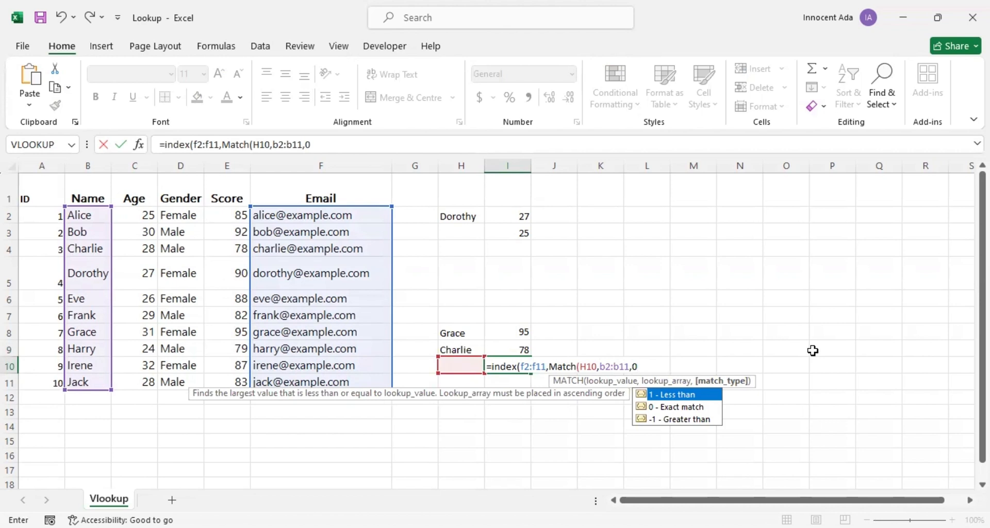
type("))")
key("Return")
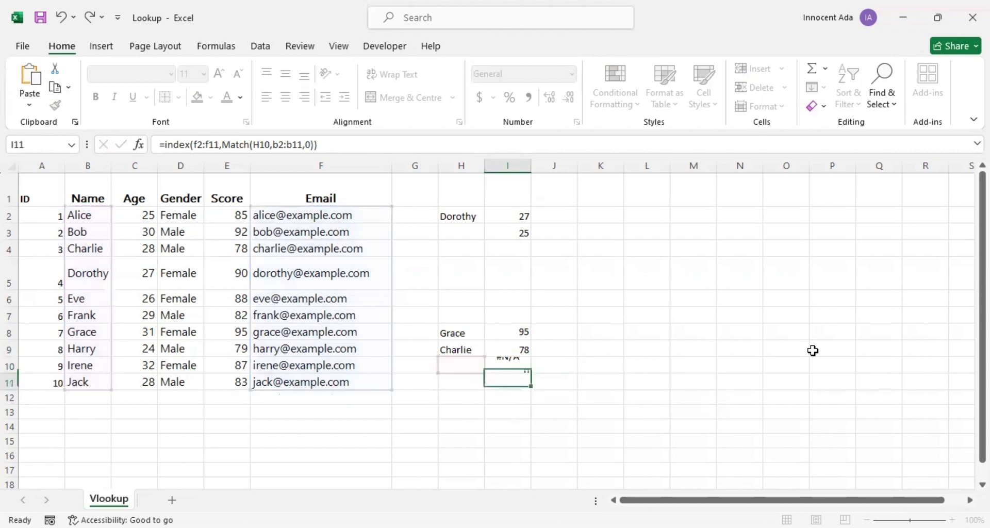
Enter the name listed in B3 into H10 as the lookup value and autofit column I to the returned email.
left_click(468, 371)
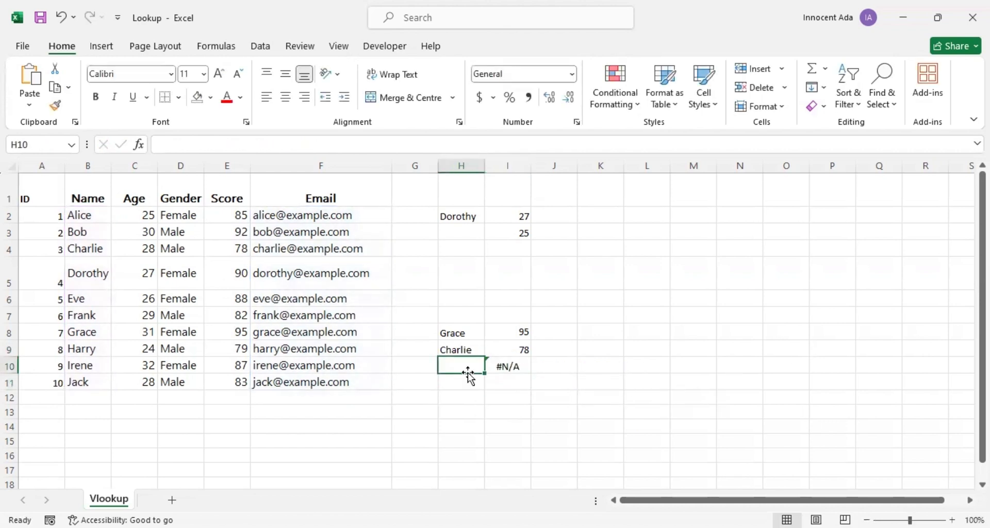
type("Bob")
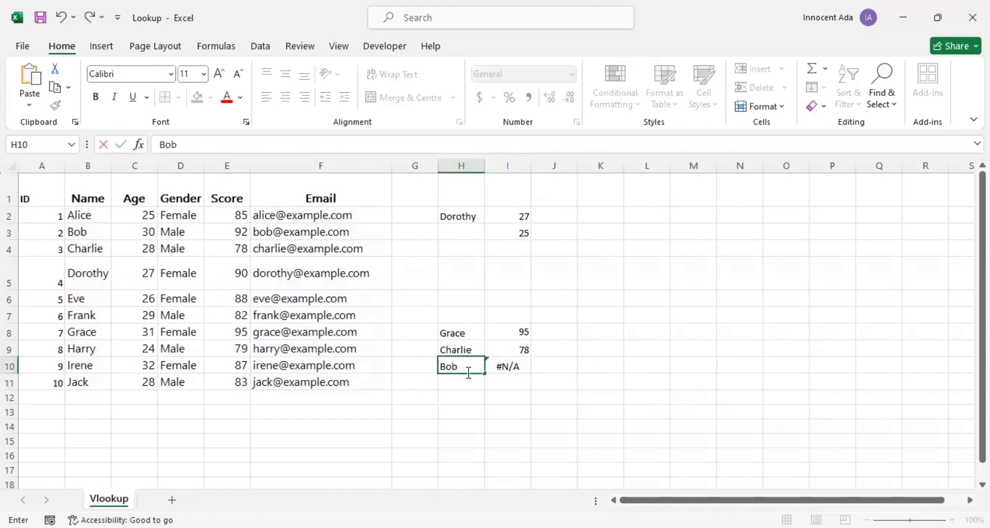
key("Return")
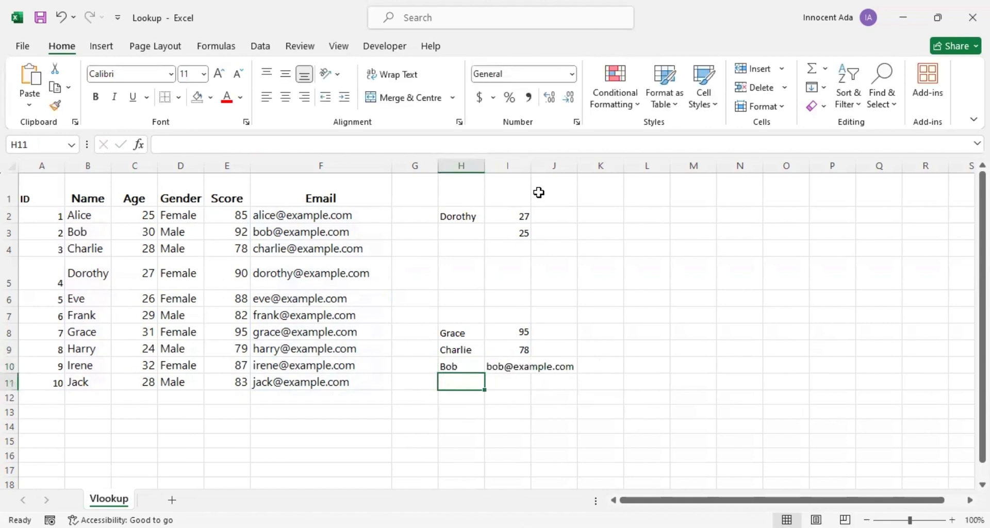
double_click(534, 165)
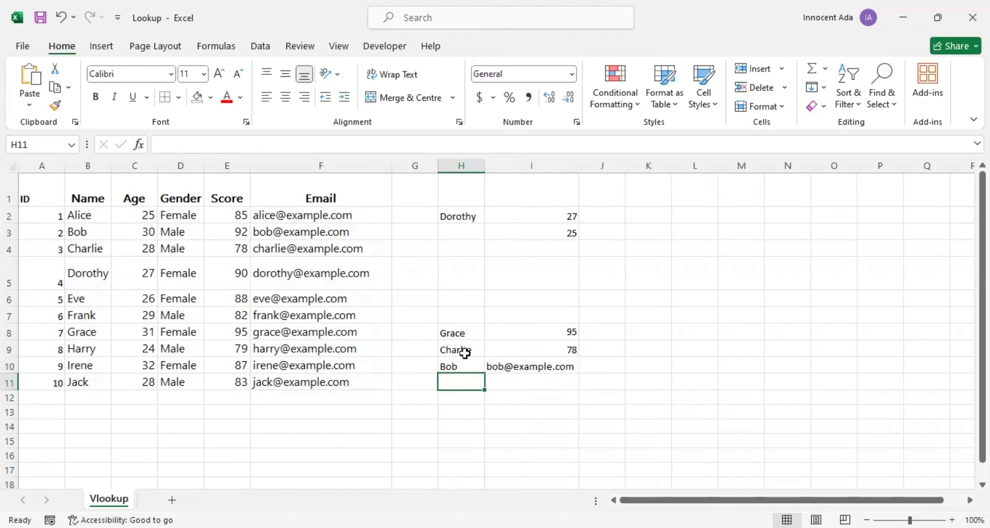
Replace the lookup value in H10 with the name listed in B4 to test the email lookup.
left_click(453, 365)
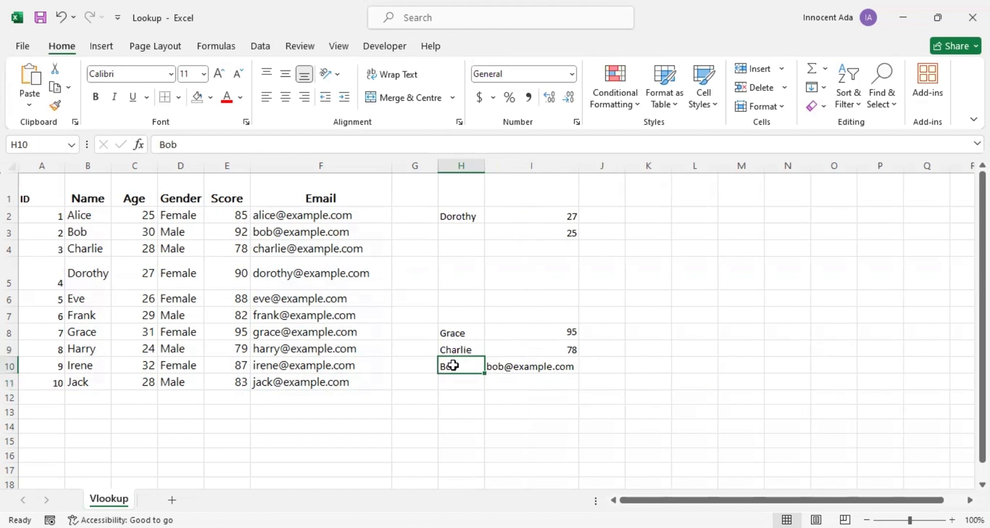
type("Charlie")
key("Return")
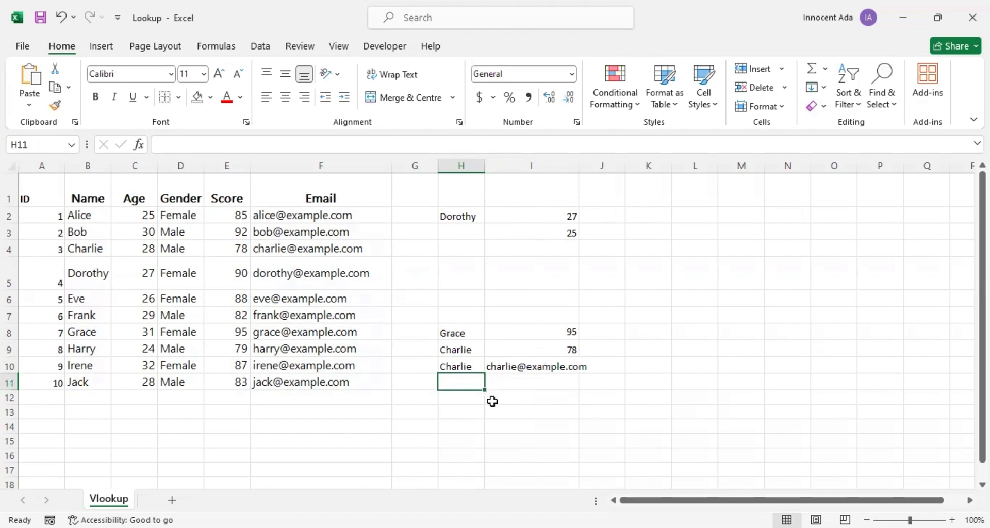
Change the lookup value in H10 to the name listed in B6.
left_click(463, 364)
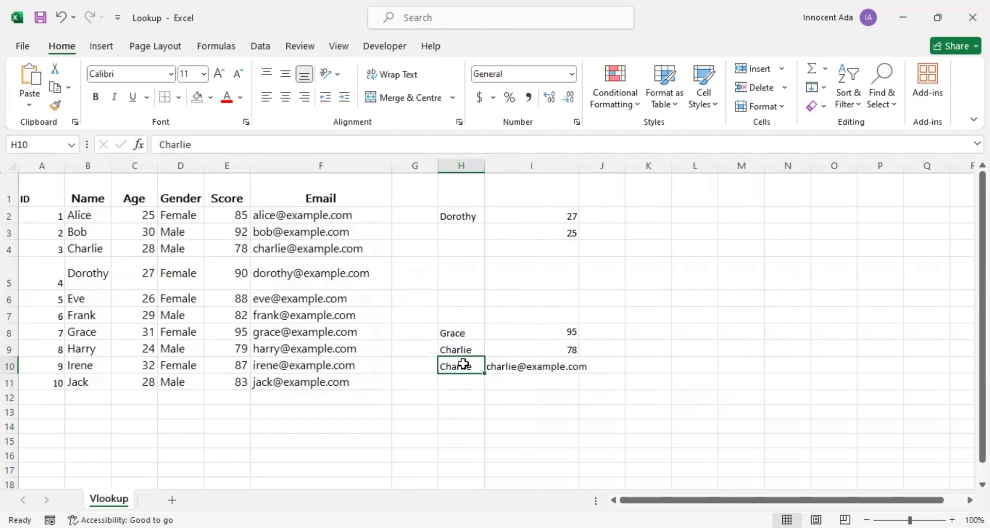
type("Eve")
key("Return")
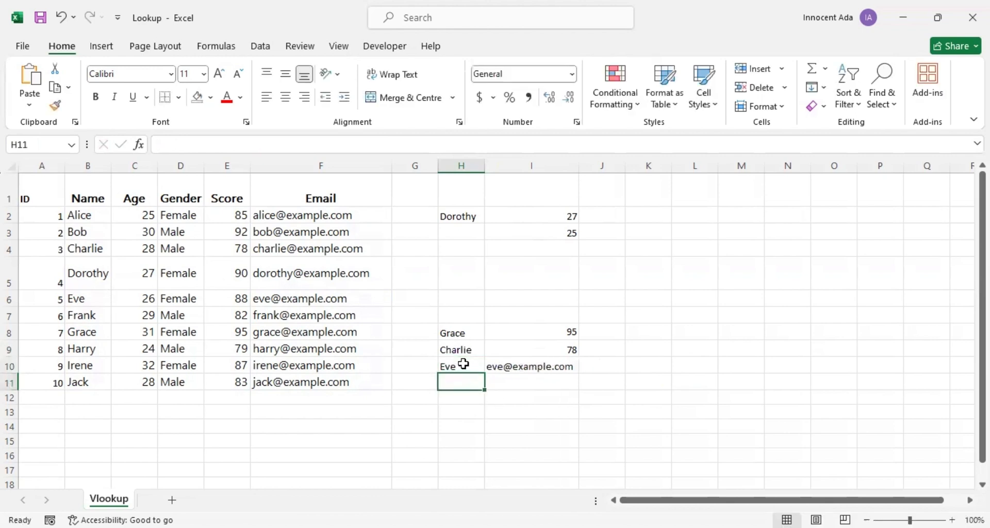